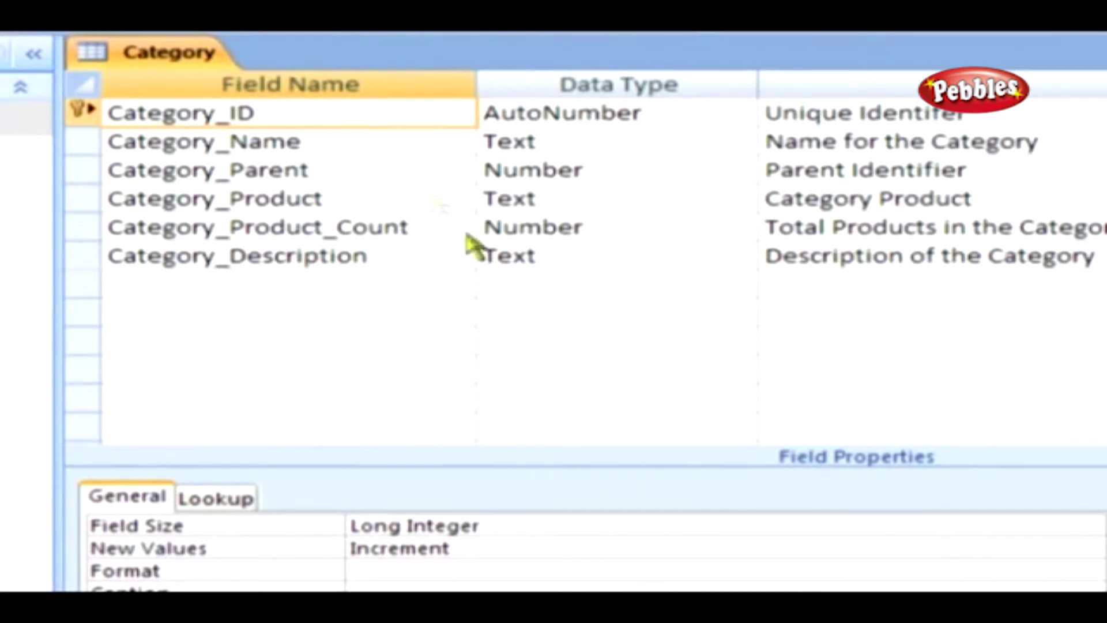
- Step through the Name, Parent, Product and Description field rows, then show the Property Sheet
left_click(406, 145)
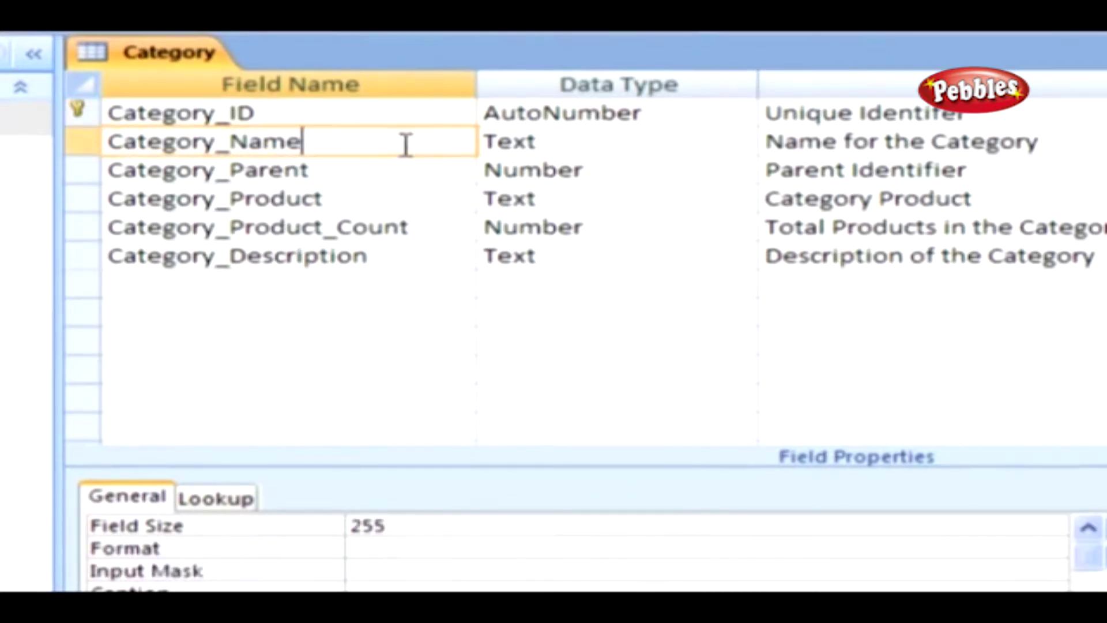
left_click(408, 170)
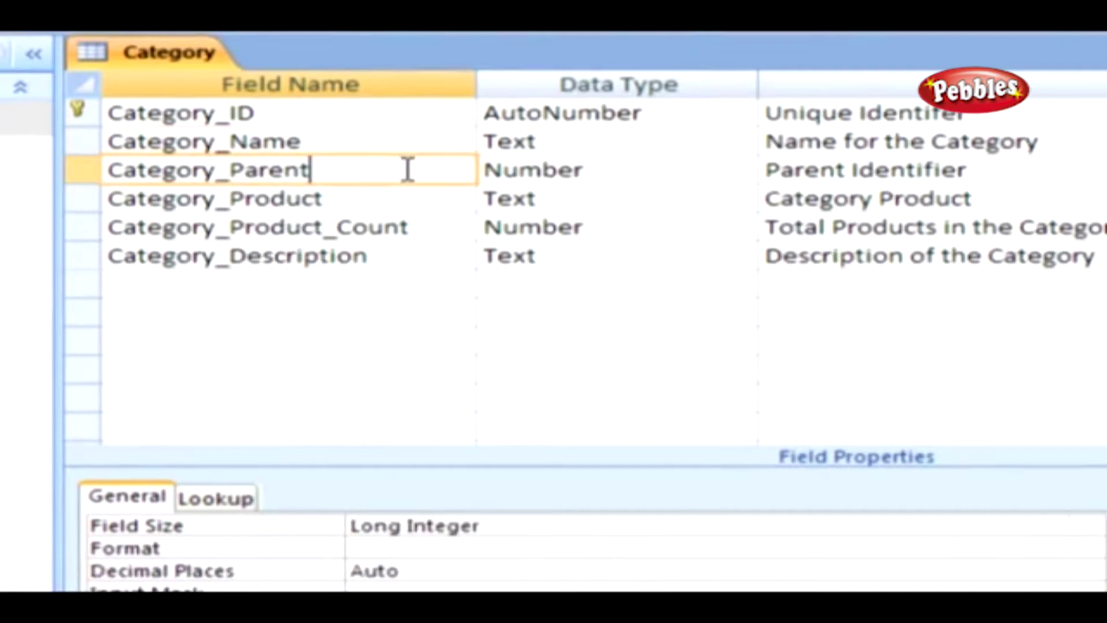
left_click(404, 199)
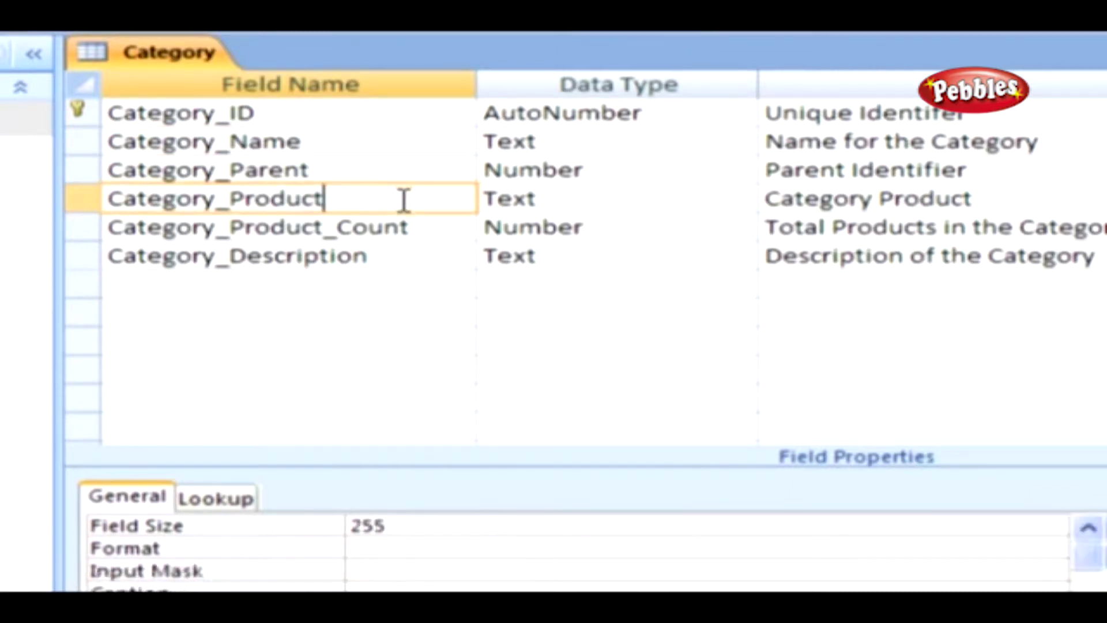
left_click(414, 255)
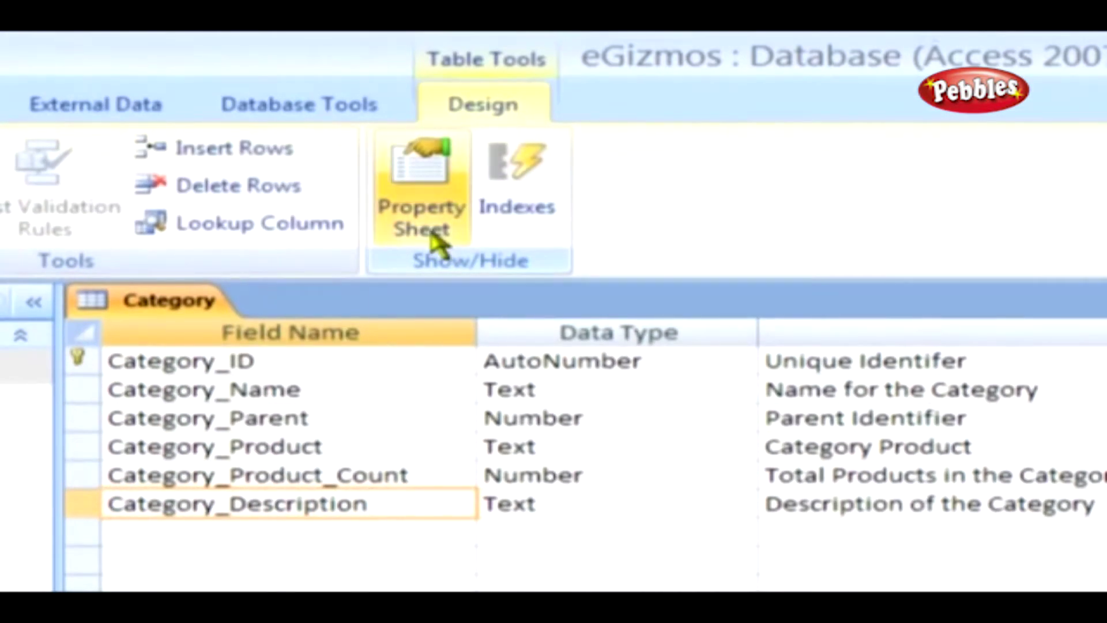
left_click(433, 236)
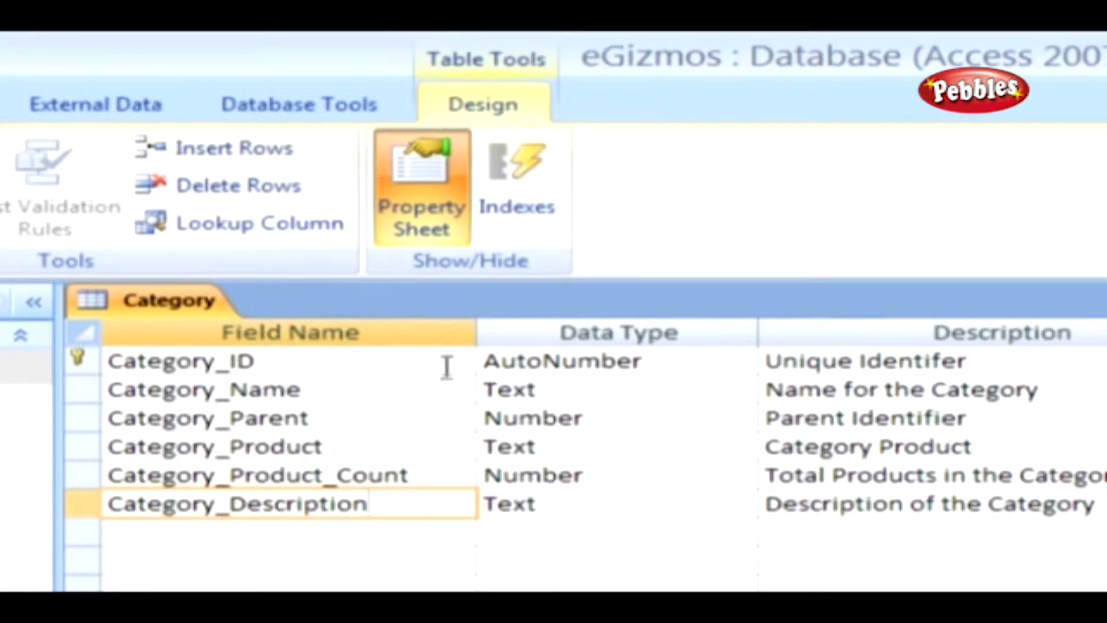
- Set Category_Name's Required property to Yes and Allow Zero Length to No
left_click(438, 385)
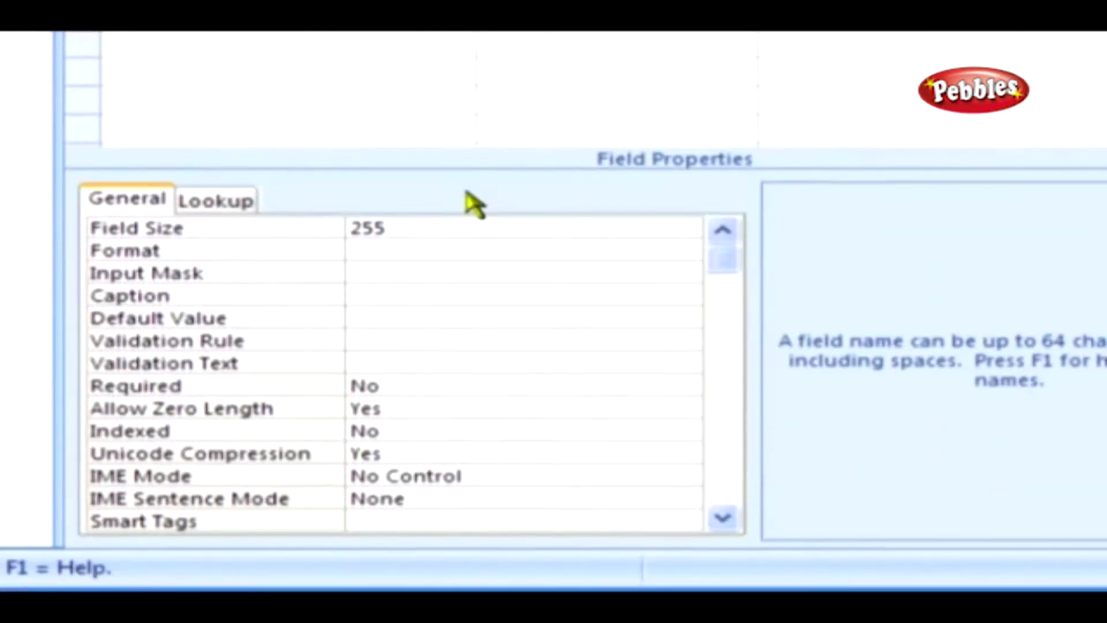
left_click(468, 223)
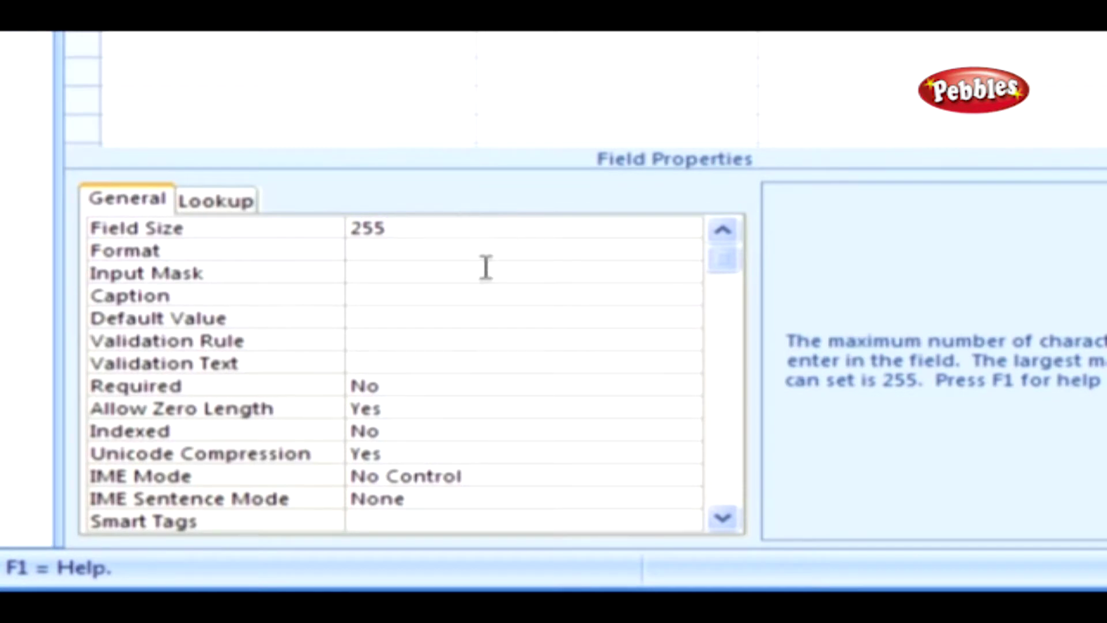
left_click(526, 386)
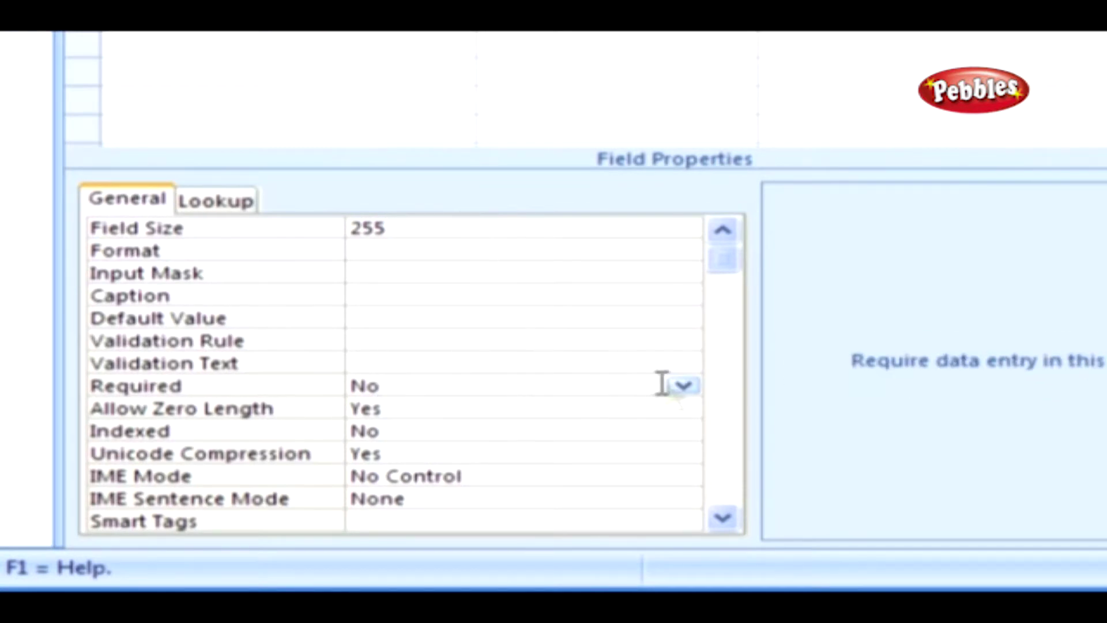
left_click(682, 386)
left_click(648, 405)
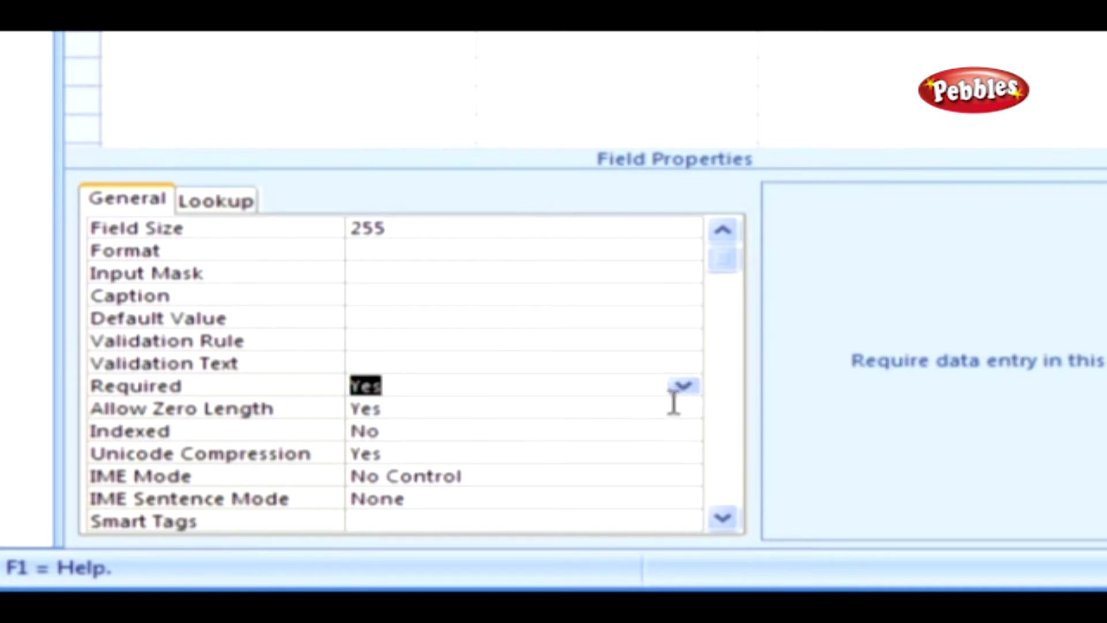
left_click(683, 409)
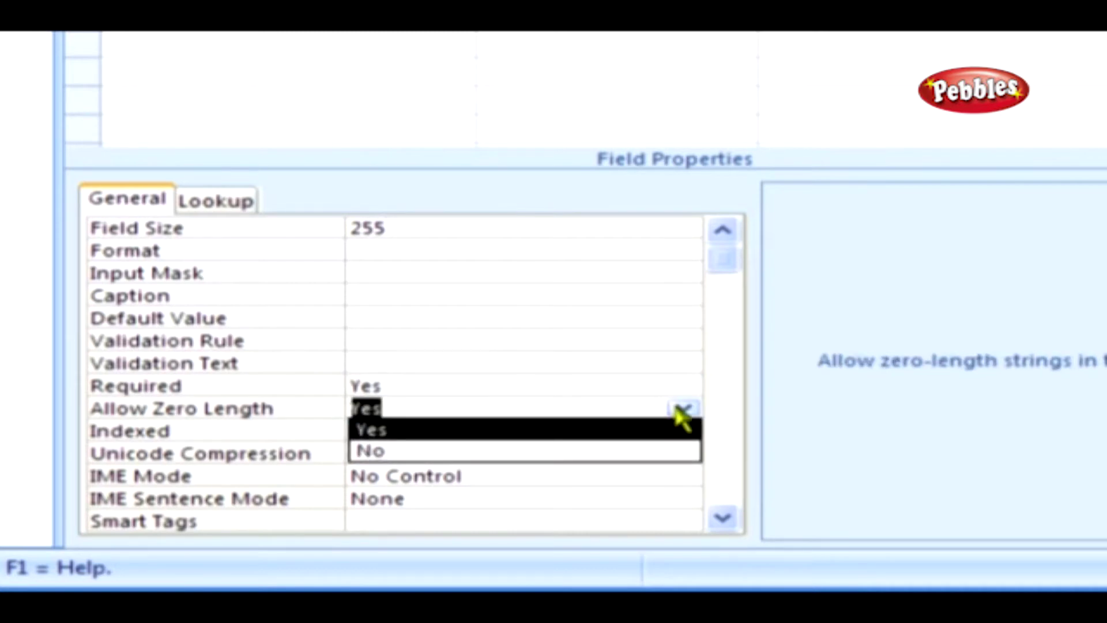
left_click(649, 451)
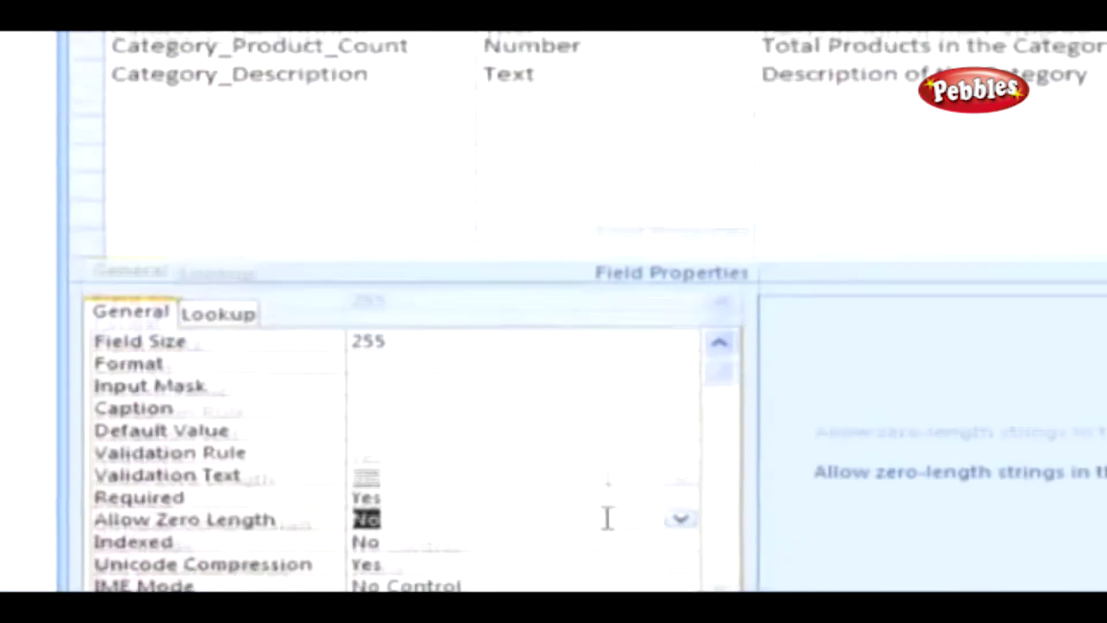
- Set Required to Yes for the Long Integer Category_Parent field
left_click(378, 400)
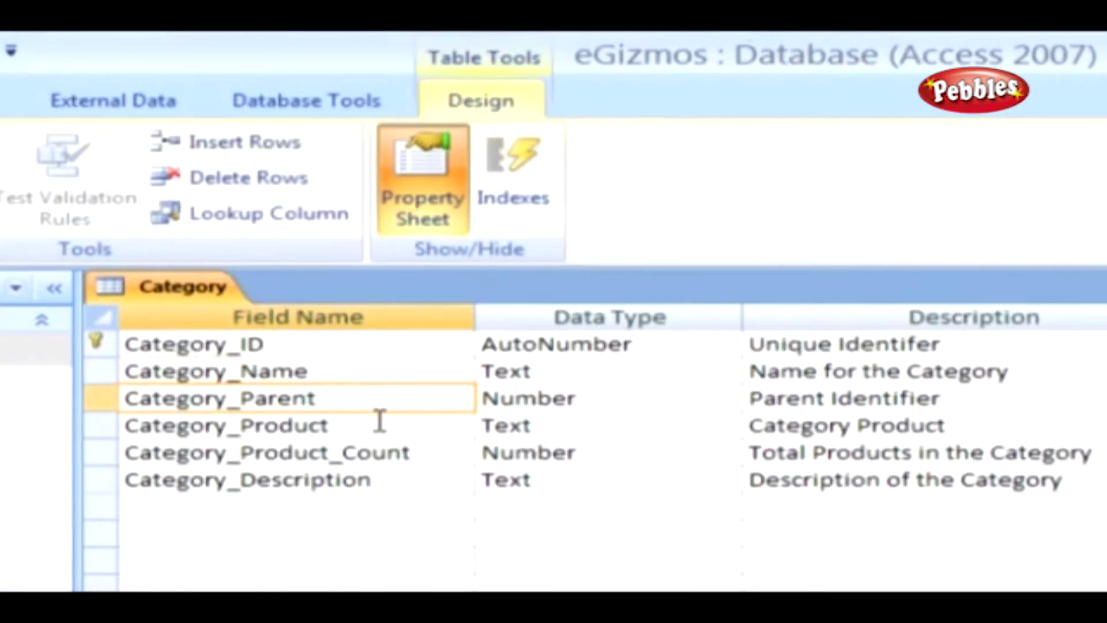
left_click(379, 424)
left_click(411, 478)
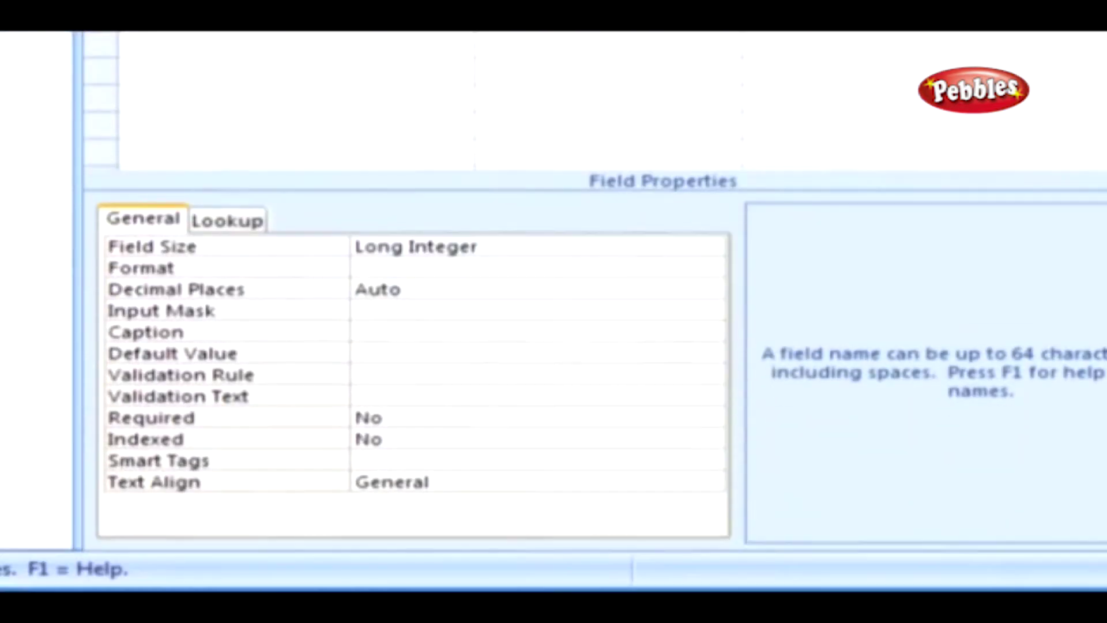
left_click(529, 413)
left_click(707, 419)
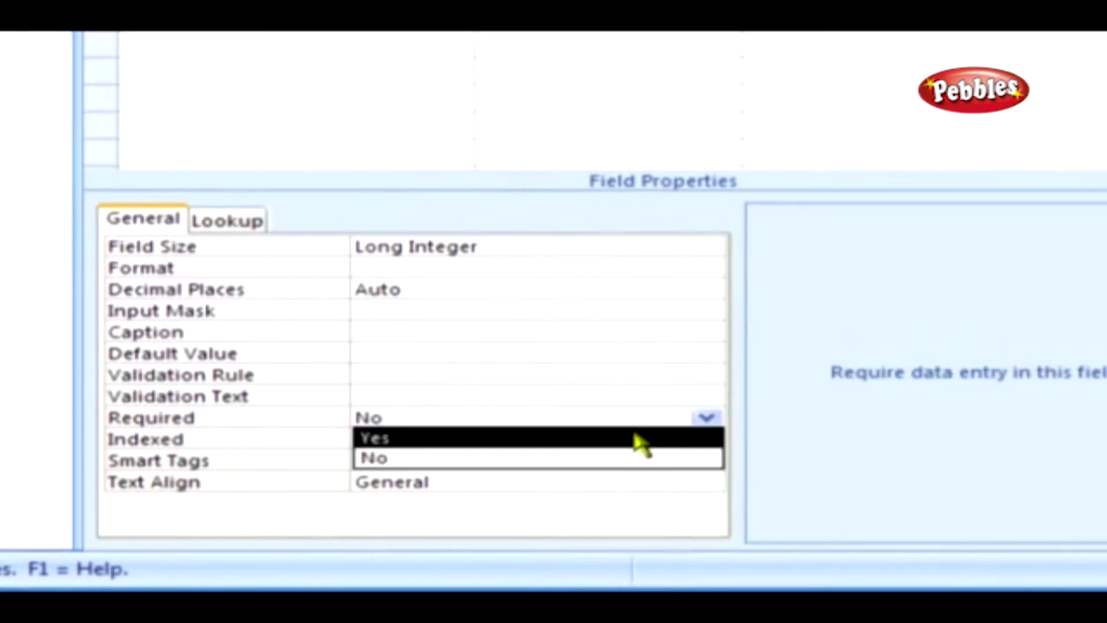
left_click(638, 438)
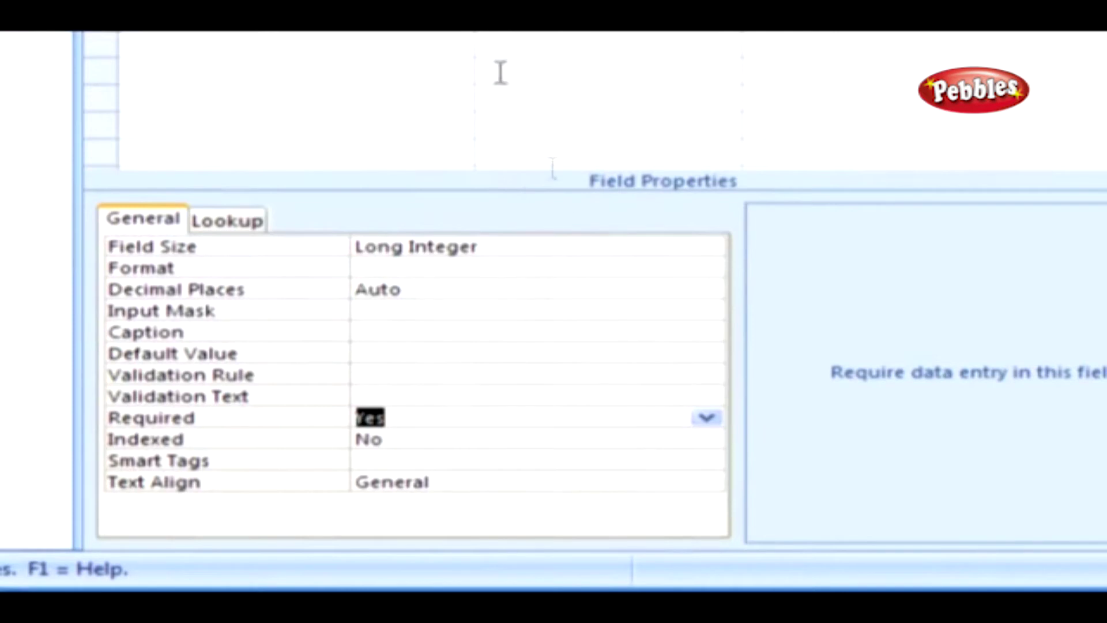
- Set Category_Product to Required Yes and Allow Zero Length No
left_click(499, 35)
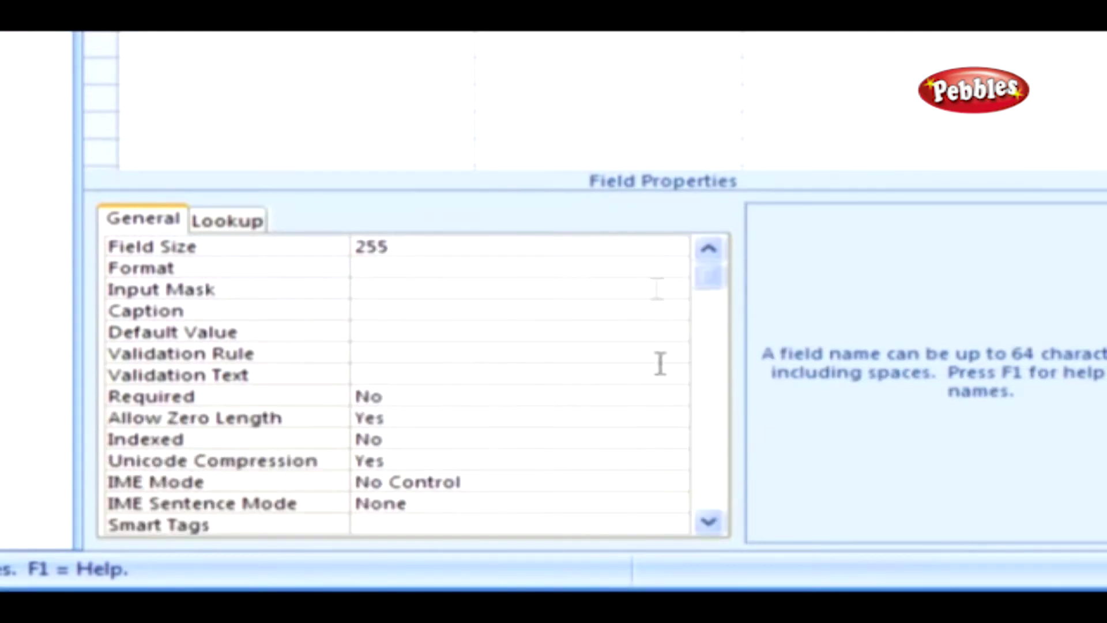
left_click(671, 396)
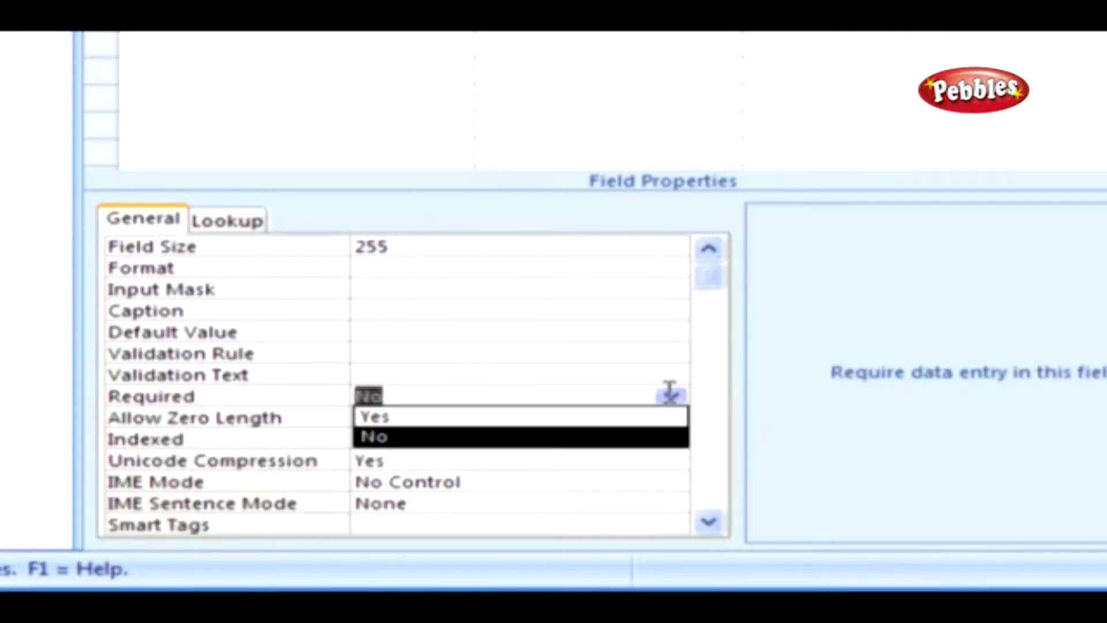
left_click(616, 416)
left_click(643, 416)
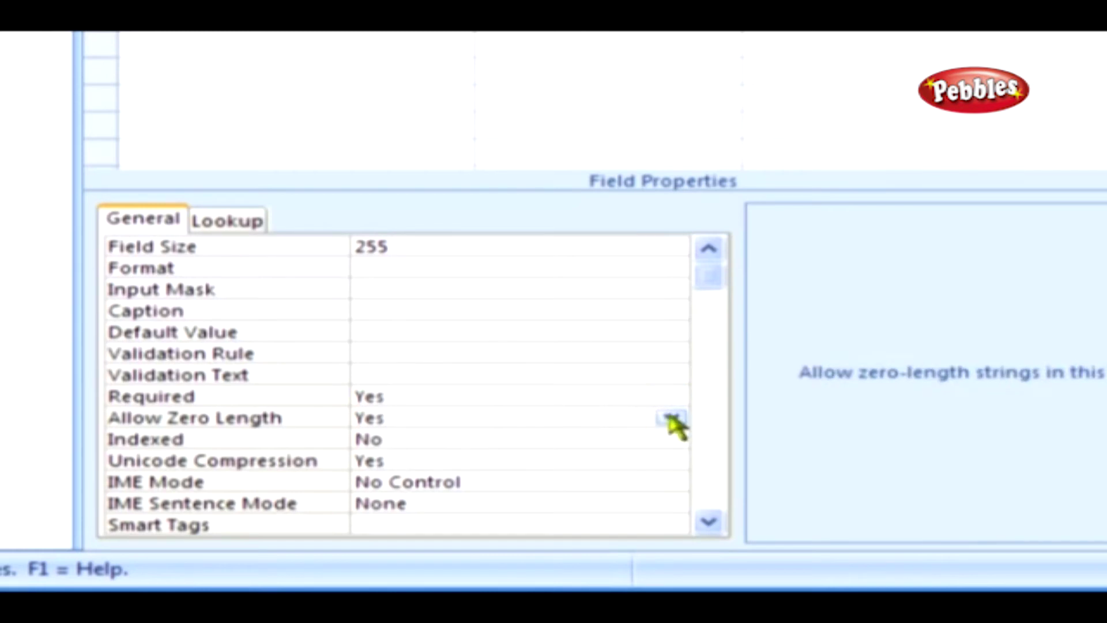
left_click(671, 417)
left_click(611, 455)
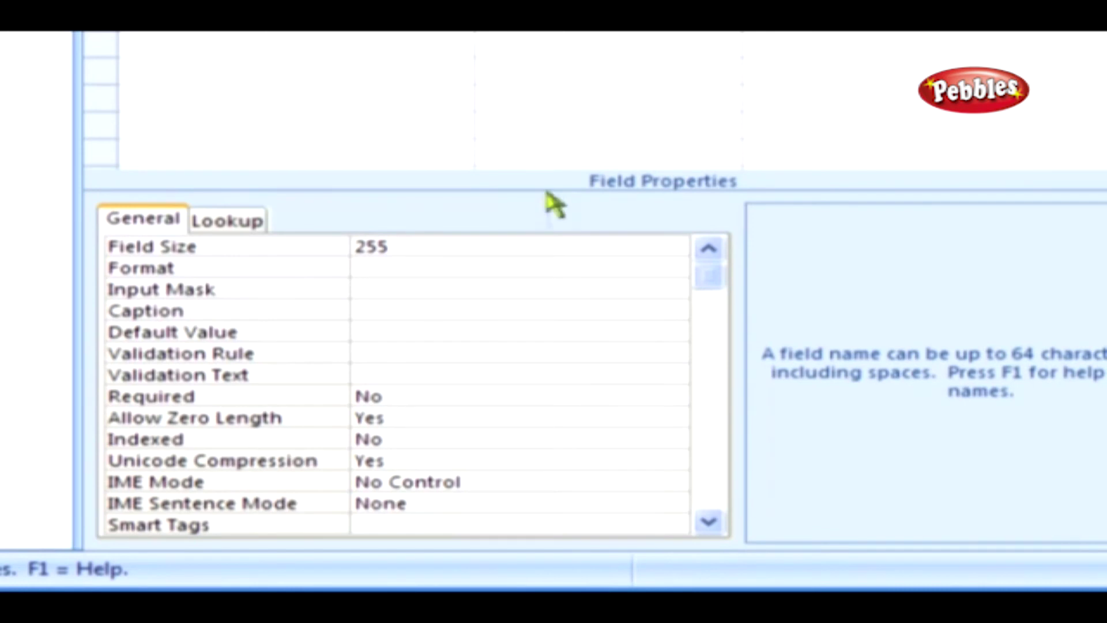
- Set Category_Description to Required Yes and Allow Zero Length No
left_click(671, 396)
left_click(651, 416)
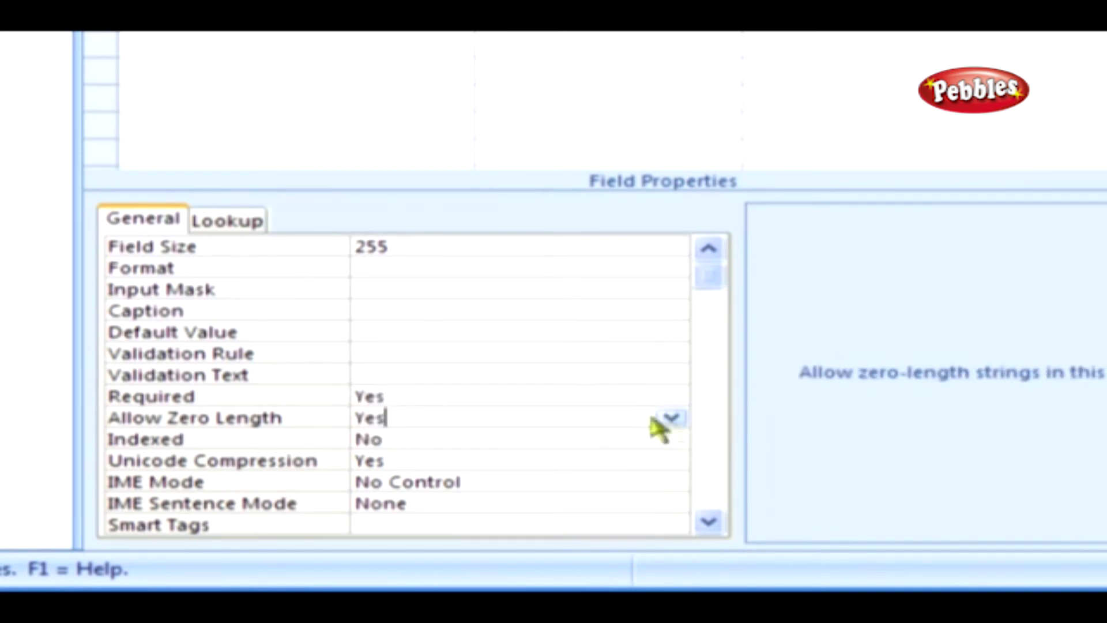
left_click(672, 417)
left_click(636, 460)
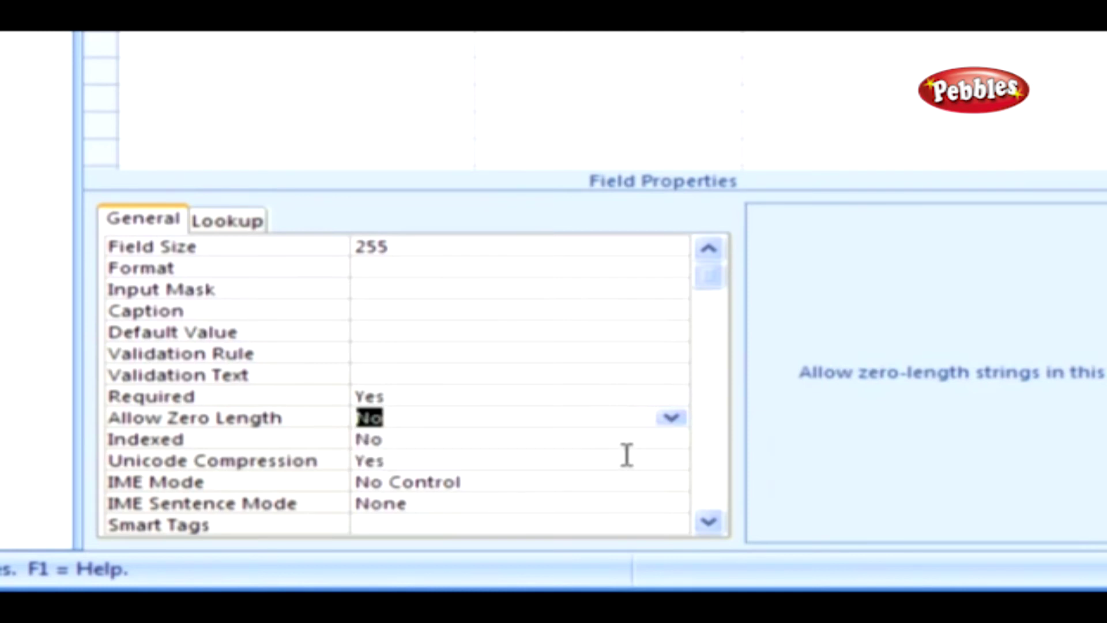